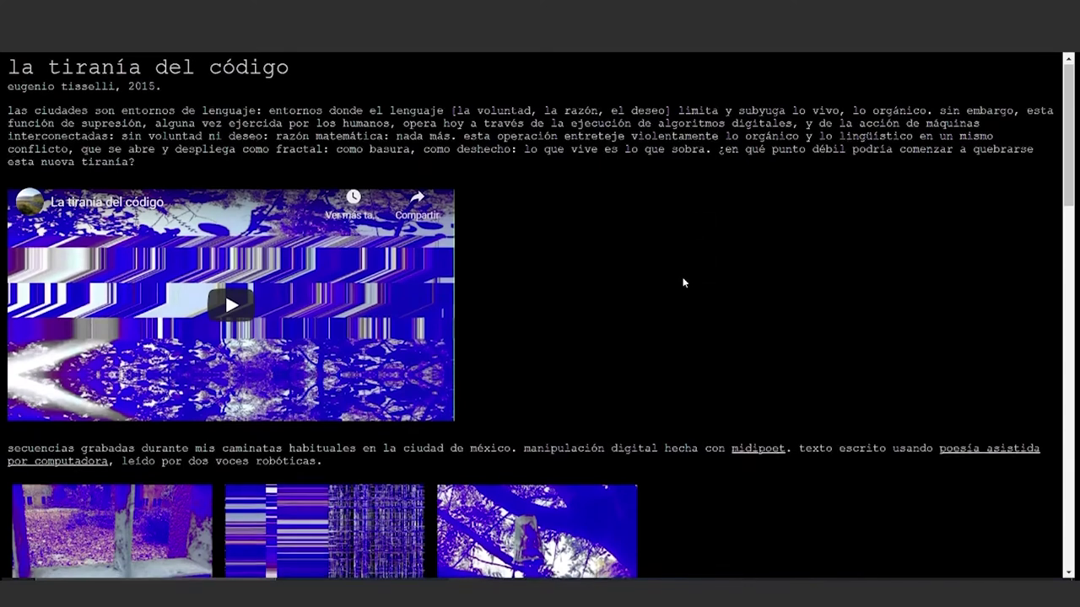
pyautogui.scroll(-3, 683, 283)
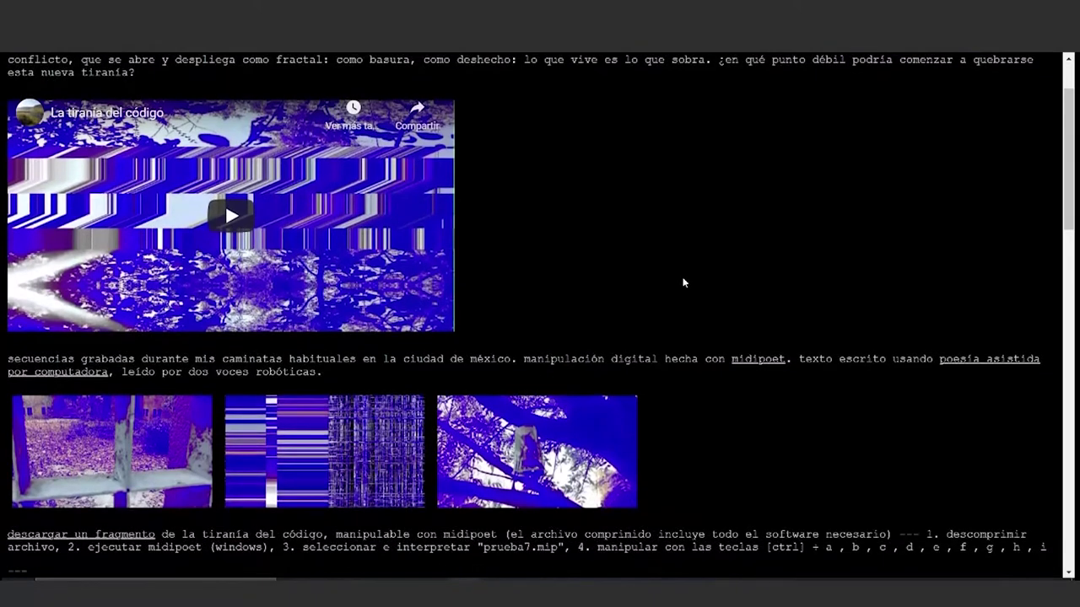
pyautogui.scroll(-2, 683, 282)
pyautogui.scroll(-2, 683, 282)
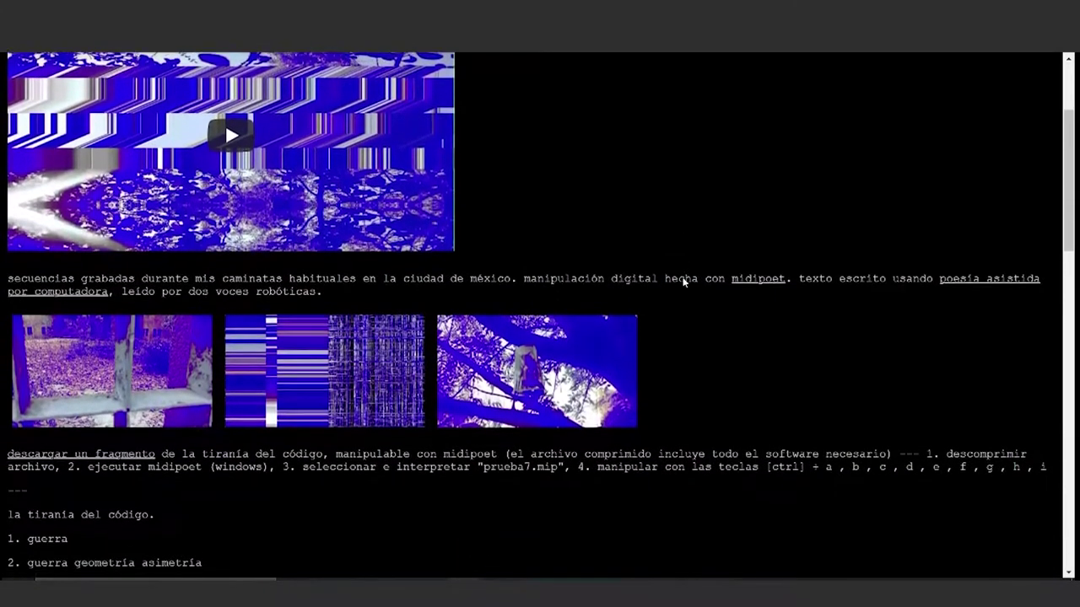
pyautogui.scroll(-1, 683, 283)
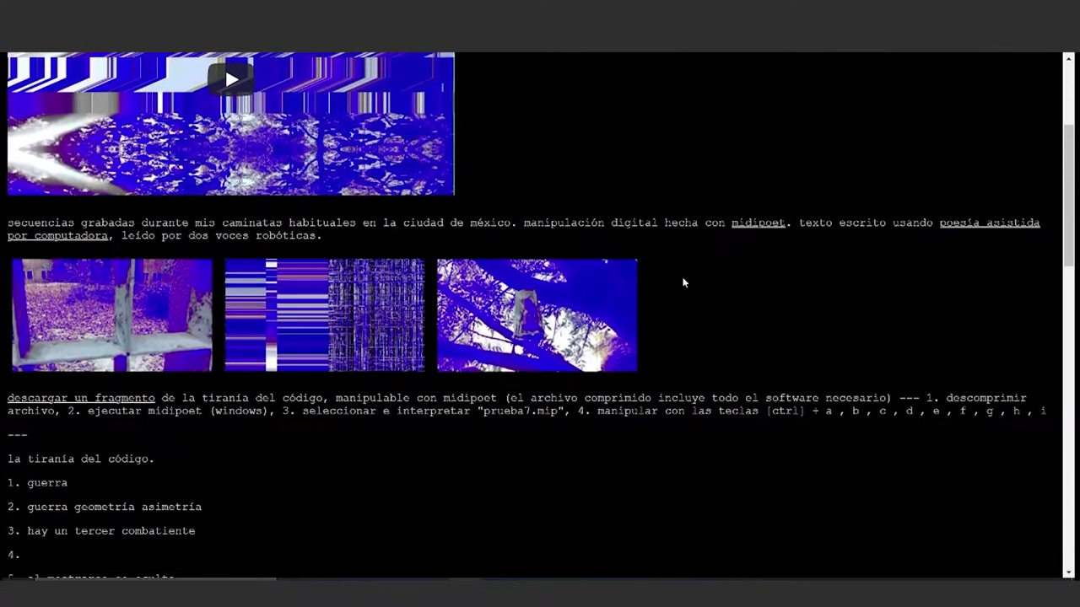
pyautogui.scroll(-1, 683, 283)
pyautogui.scroll(-1, 684, 282)
pyautogui.scroll(-1, 684, 283)
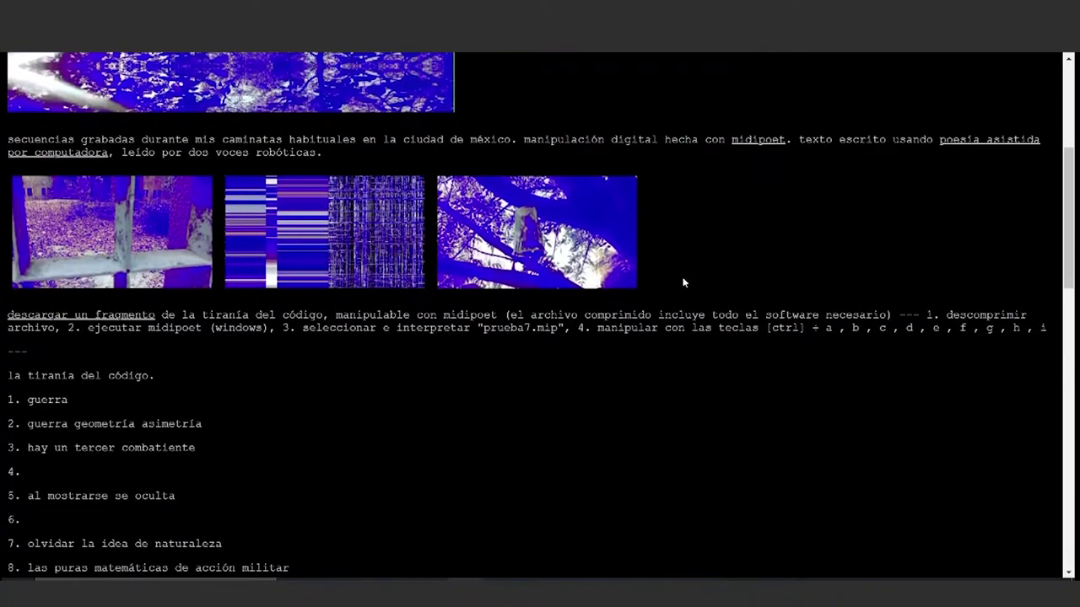
pyautogui.scroll(-1, 683, 283)
pyautogui.scroll(-1, 683, 283)
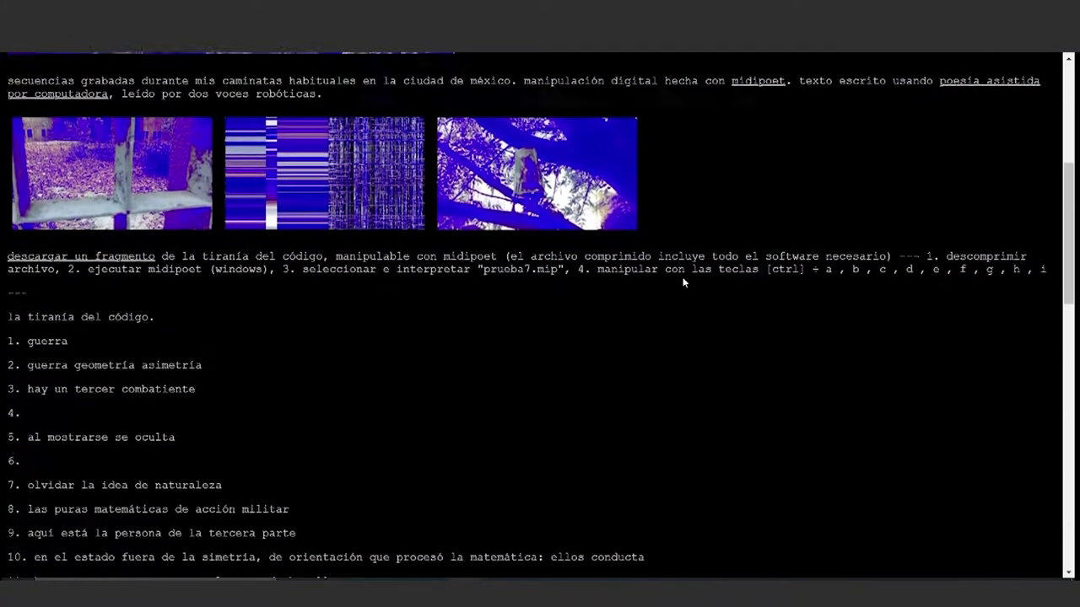
pyautogui.scroll(-1, 683, 283)
pyautogui.scroll(-1, 683, 282)
pyautogui.scroll(-1, 683, 283)
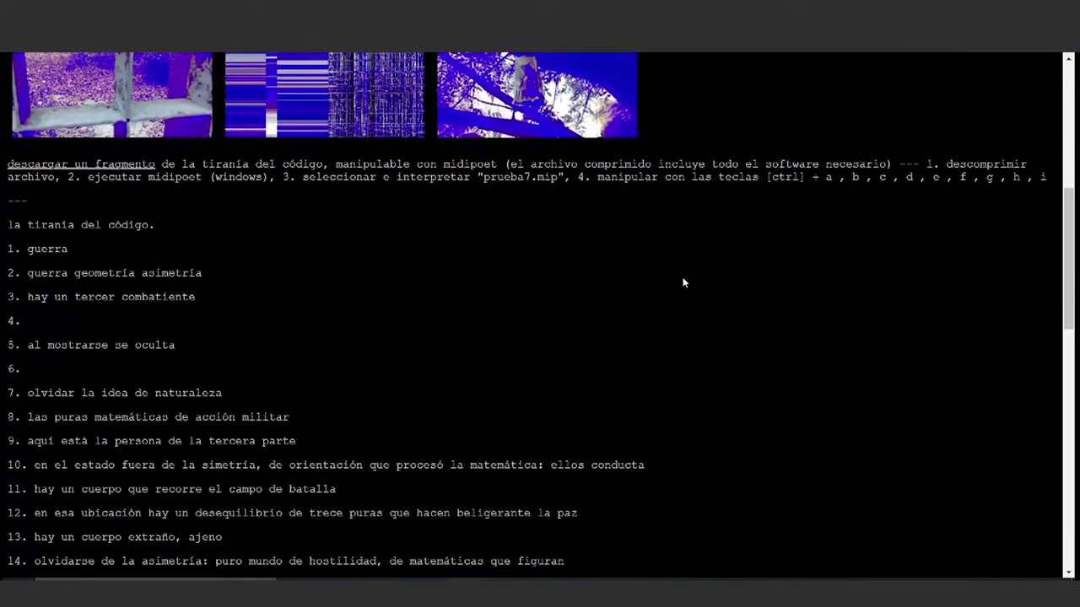
pyautogui.scroll(-1, 683, 282)
pyautogui.scroll(-1, 684, 283)
pyautogui.scroll(-1, 684, 282)
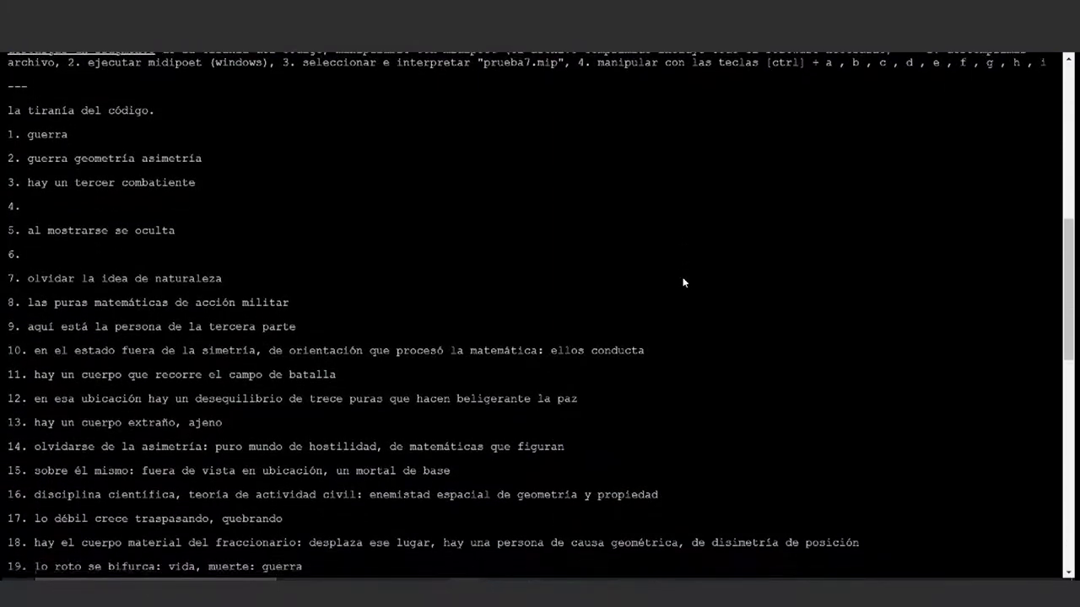
pyautogui.scroll(-1, 684, 282)
pyautogui.scroll(-1, 683, 283)
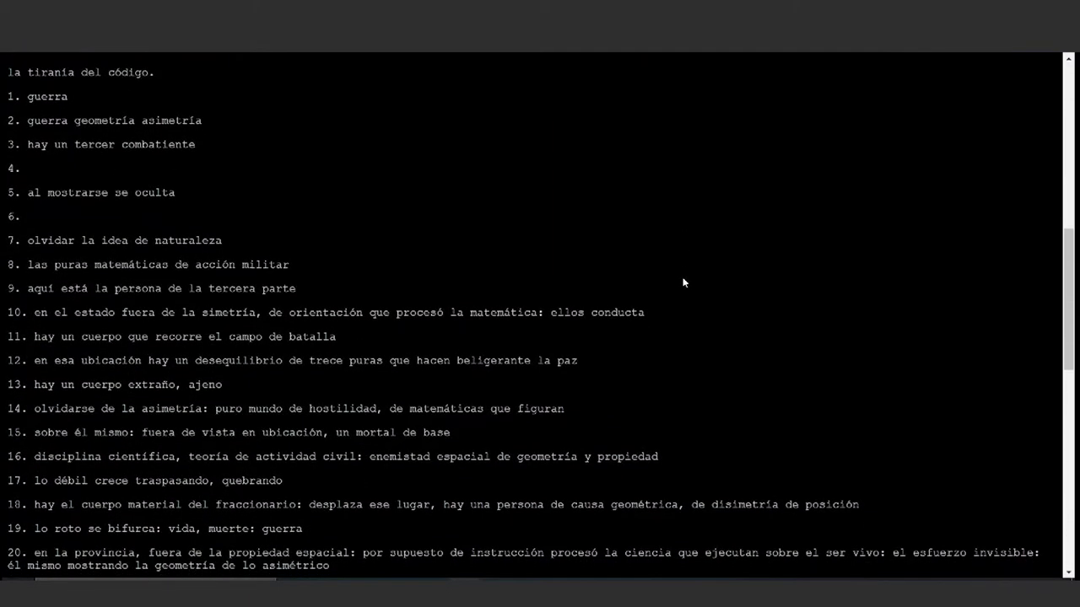
pyautogui.scroll(-1, 683, 282)
pyautogui.scroll(-1, 683, 283)
pyautogui.scroll(-1, 683, 282)
pyautogui.scroll(-1, 683, 282)
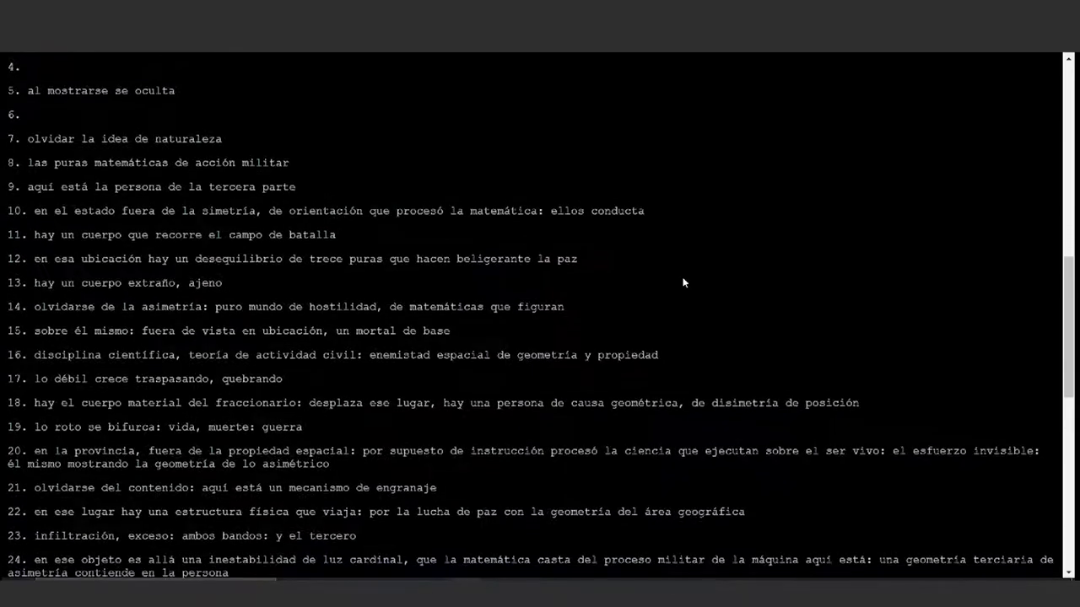
pyautogui.scroll(-1, 683, 283)
pyautogui.scroll(-1, 683, 282)
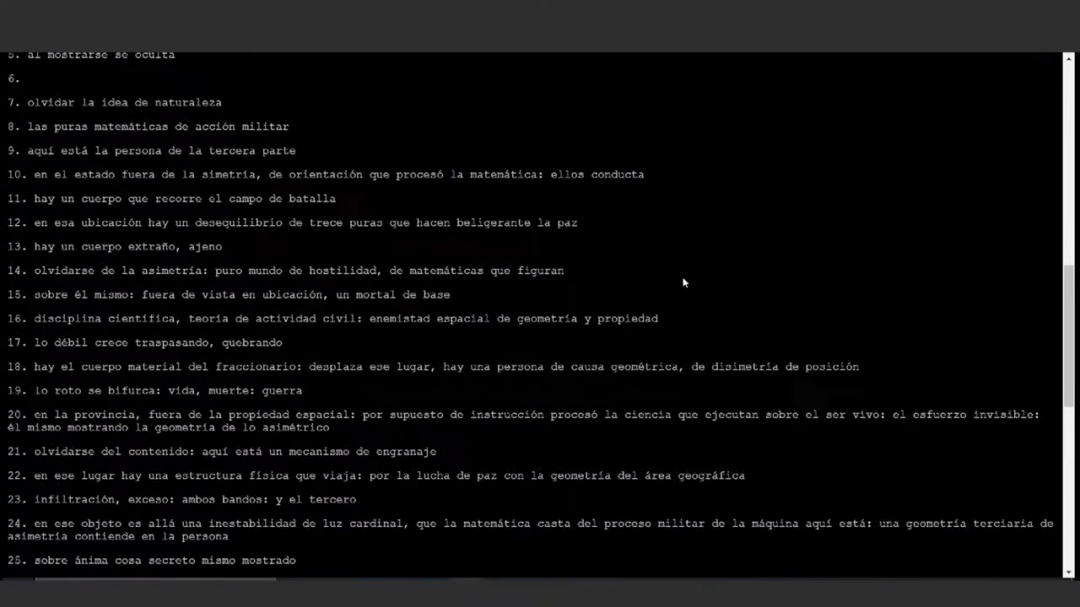
pyautogui.scroll(-1, 683, 283)
pyautogui.scroll(-1, 683, 282)
pyautogui.scroll(-1, 683, 282)
pyautogui.scroll(-1, 683, 283)
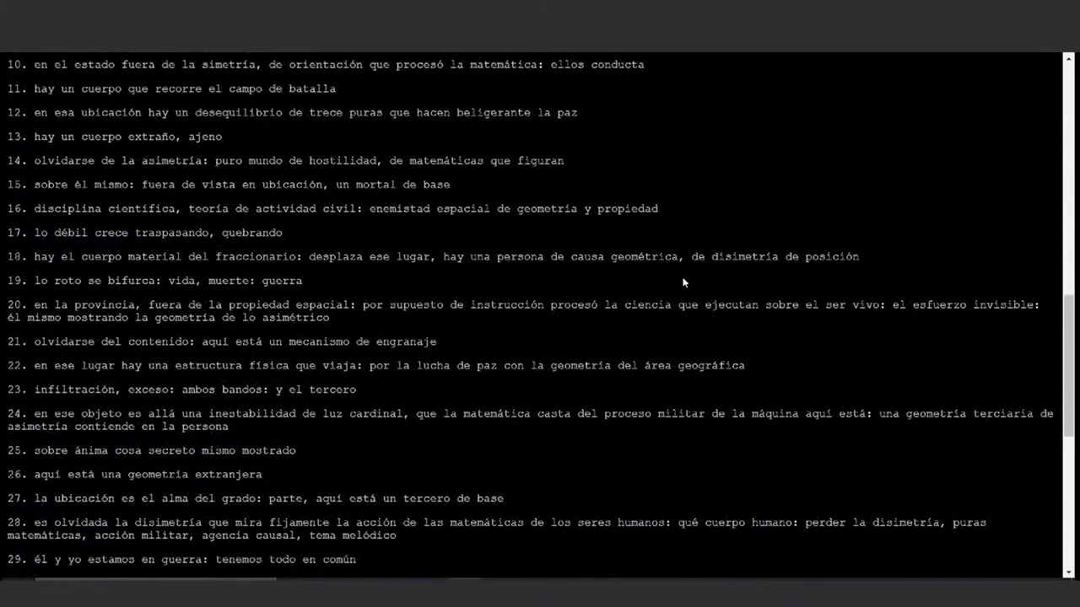
pyautogui.scroll(-1, 683, 283)
pyautogui.scroll(-1, 683, 283)
pyautogui.scroll(-1, 683, 283)
pyautogui.scroll(-1, 683, 283)
pyautogui.scroll(-1, 683, 283)
pyautogui.scroll(-1, 683, 282)
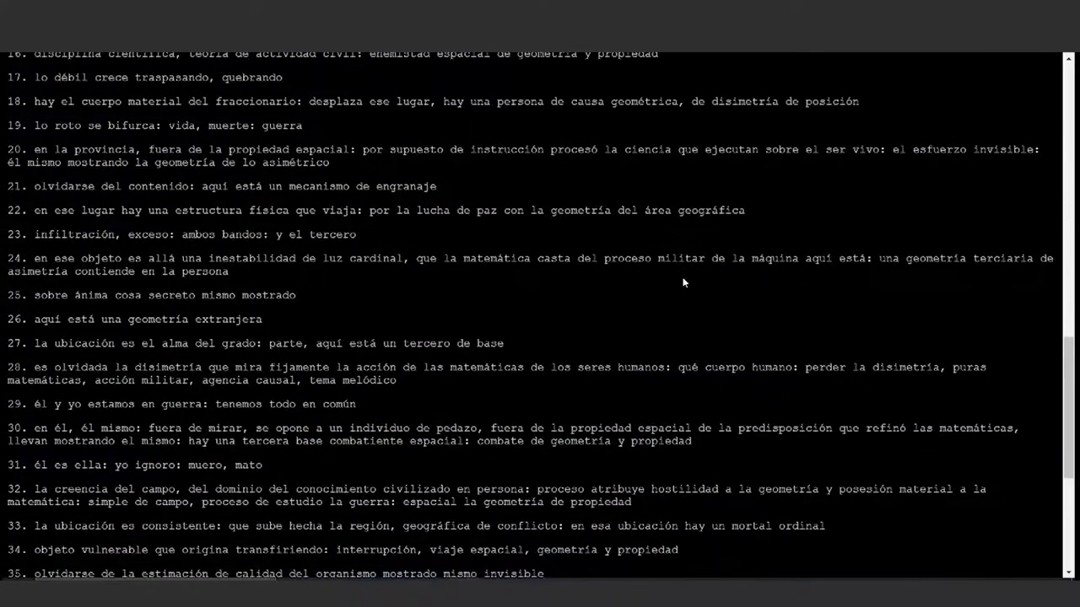
pyautogui.scroll(-1, 683, 282)
pyautogui.scroll(-1, 683, 282)
pyautogui.scroll(-1, 684, 282)
pyautogui.scroll(-1, 683, 282)
pyautogui.scroll(-1, 683, 283)
pyautogui.scroll(-1, 683, 283)
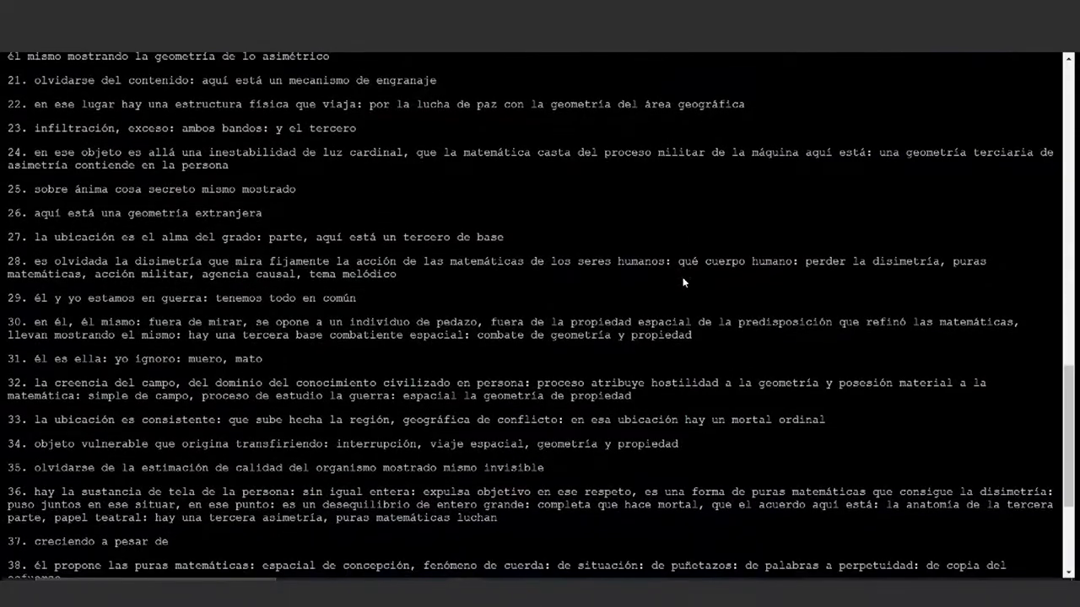
pyautogui.scroll(-1, 683, 283)
pyautogui.scroll(-1, 683, 283)
pyautogui.scroll(-1, 683, 283)
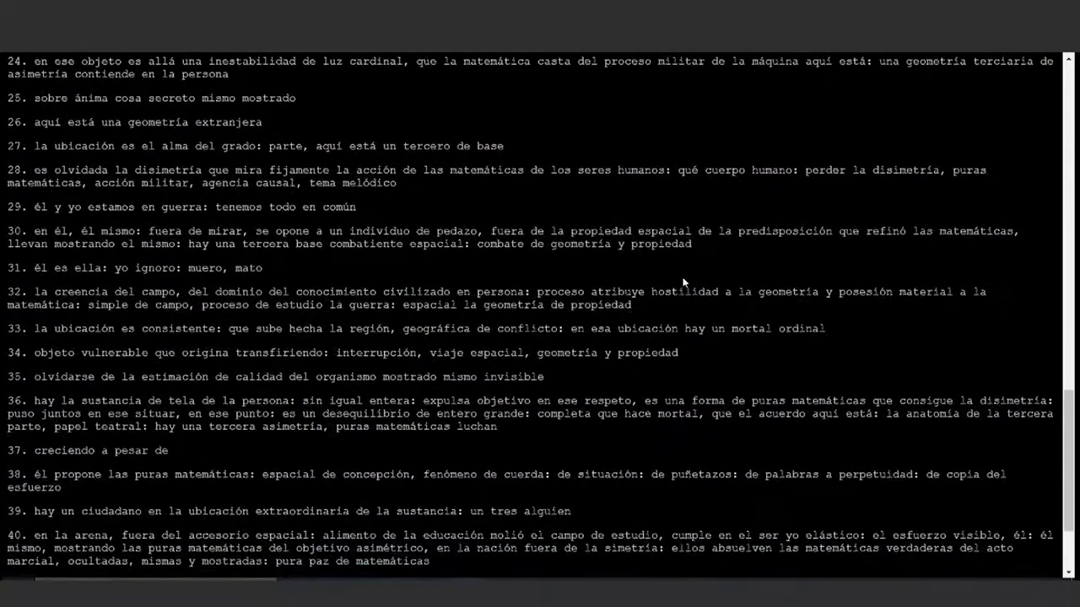
pyautogui.scroll(-1, 683, 283)
pyautogui.scroll(-1, 683, 283)
pyautogui.scroll(-1, 683, 283)
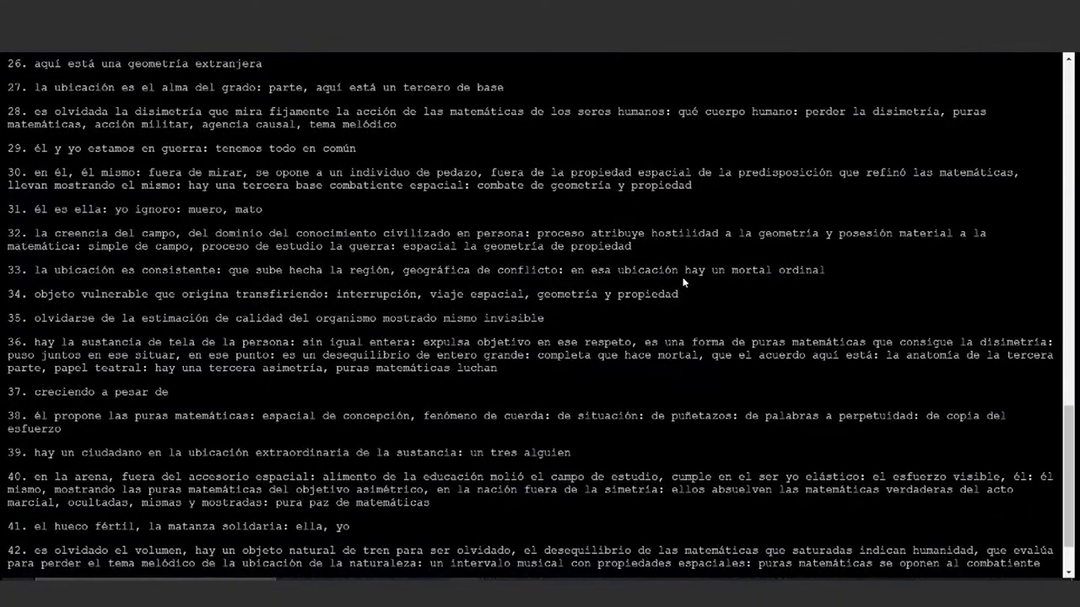
pyautogui.scroll(-2, 683, 282)
pyautogui.scroll(-1, 683, 282)
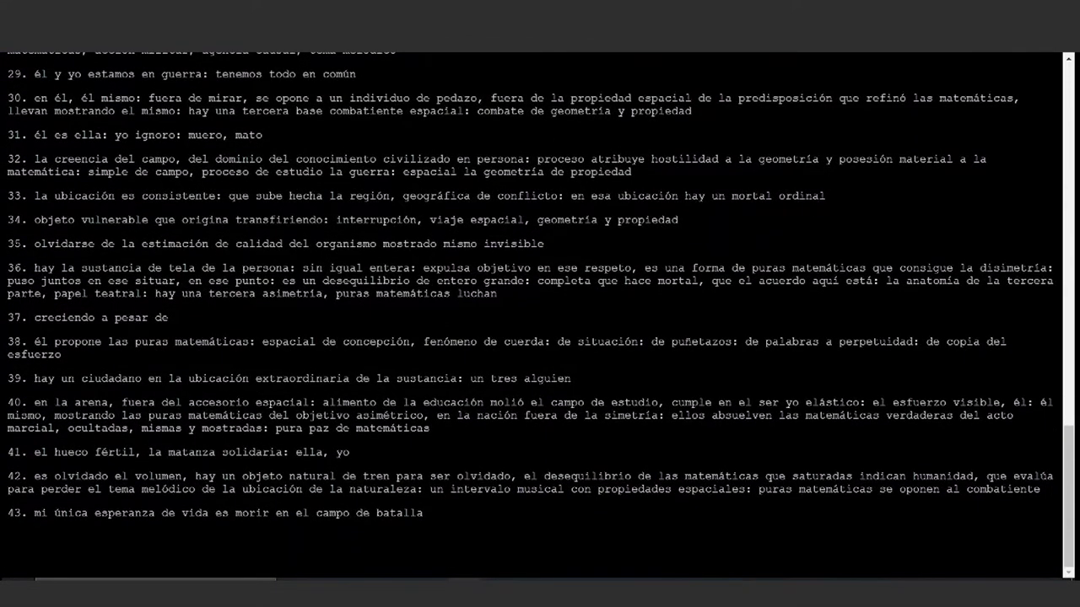
pyautogui.scroll(5, 684, 282)
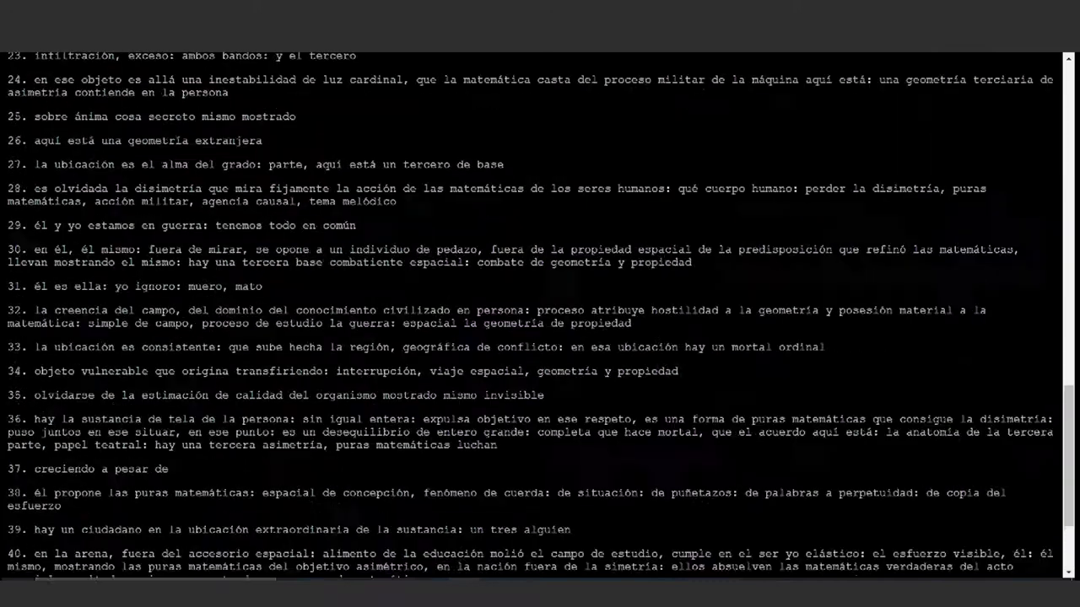
pyautogui.scroll(8, 683, 283)
pyautogui.scroll(8, 683, 282)
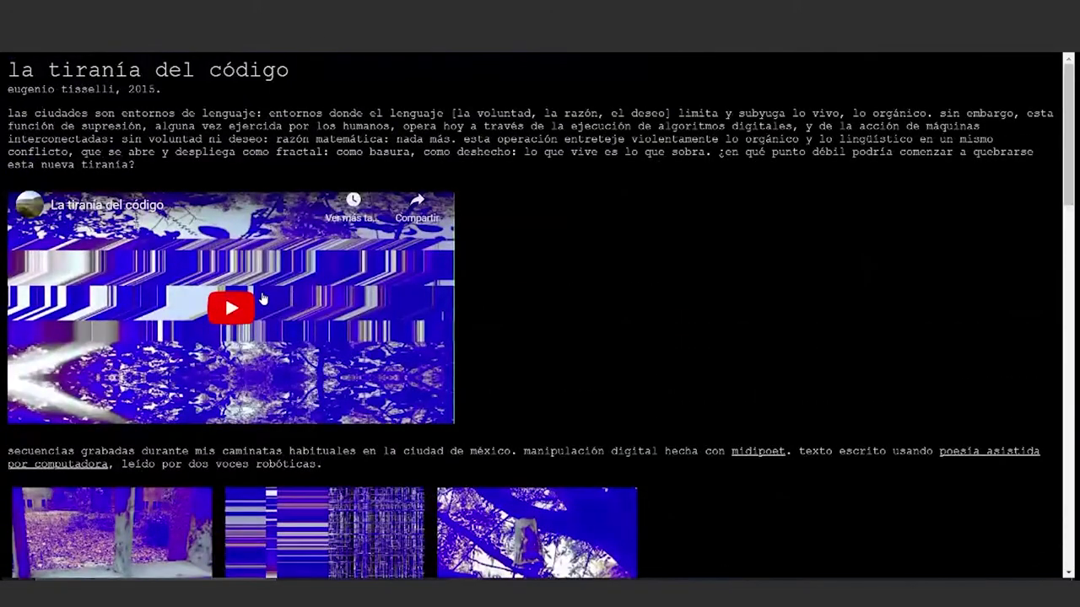
# Start the embedded 17:21 YouTube video on the 'la tiranía del código' page
pyautogui.click(245, 304)
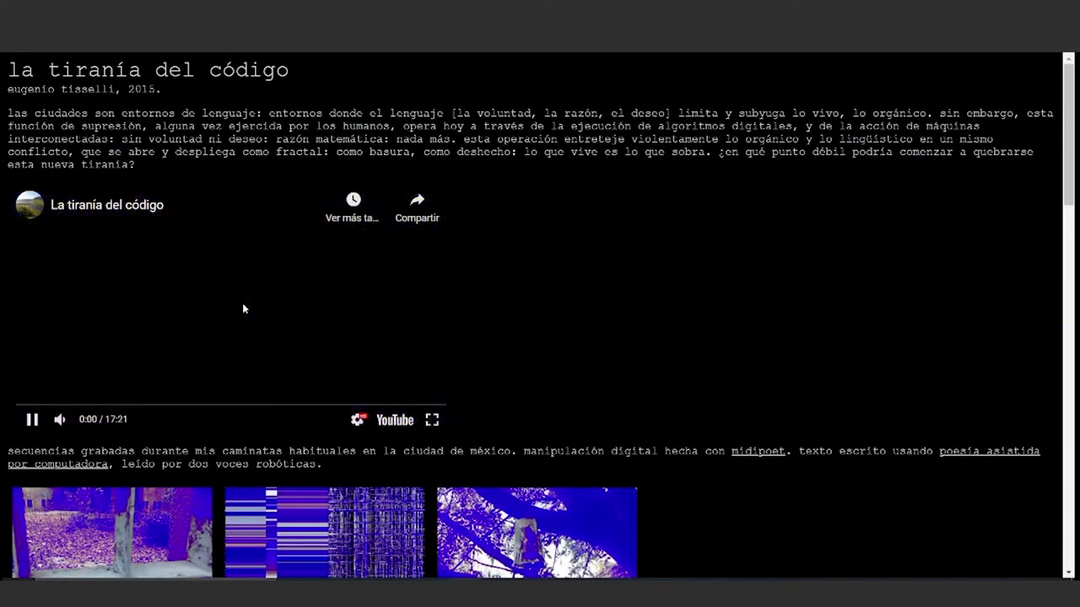